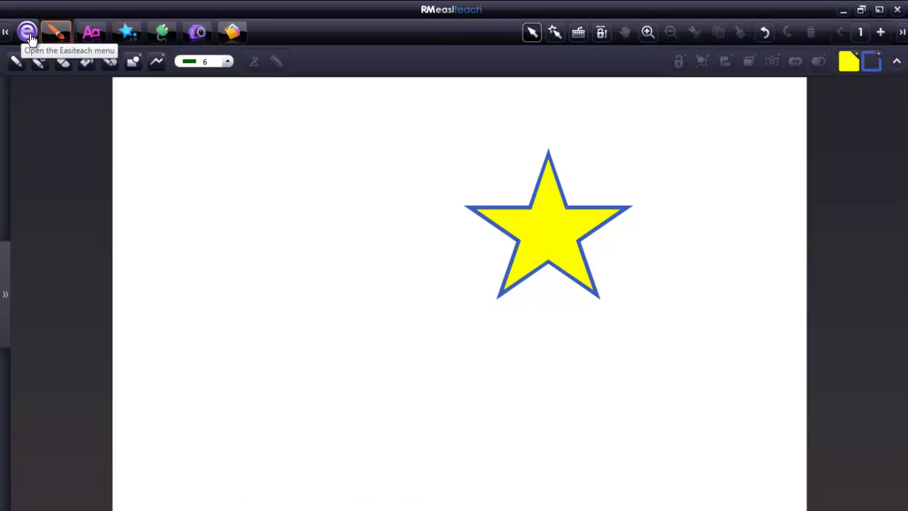
Start a new blank document, discarding the unsaved yellow star drawing
{"action": "left_click", "coordinate": [27, 33]}
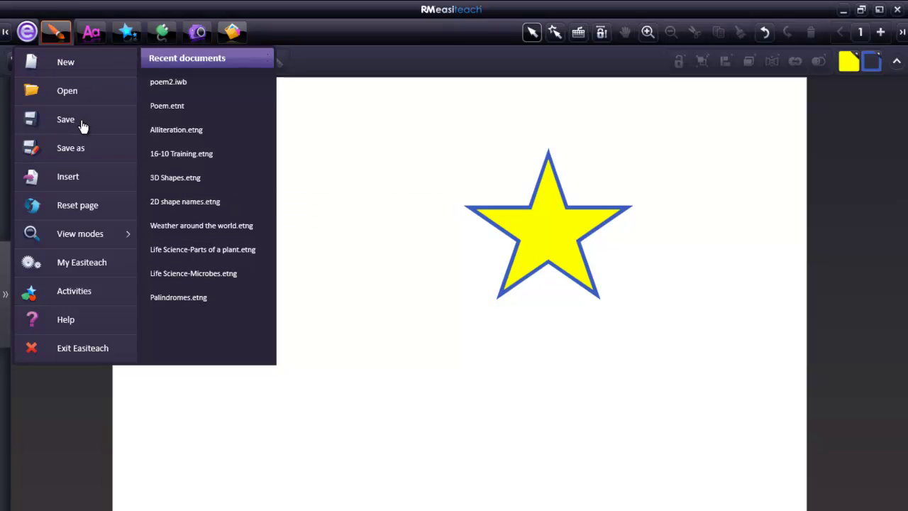
{"action": "left_click", "coordinate": [64, 63]}
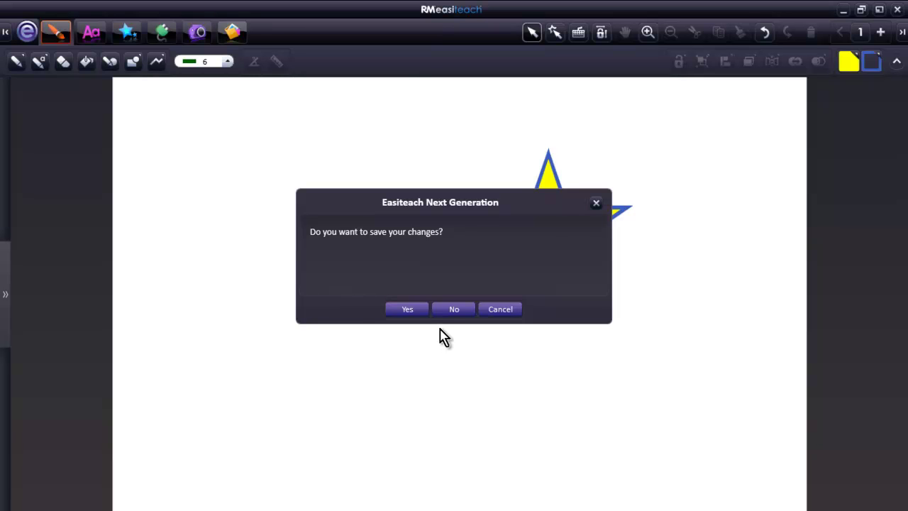
{"action": "left_click", "coordinate": [454, 311]}
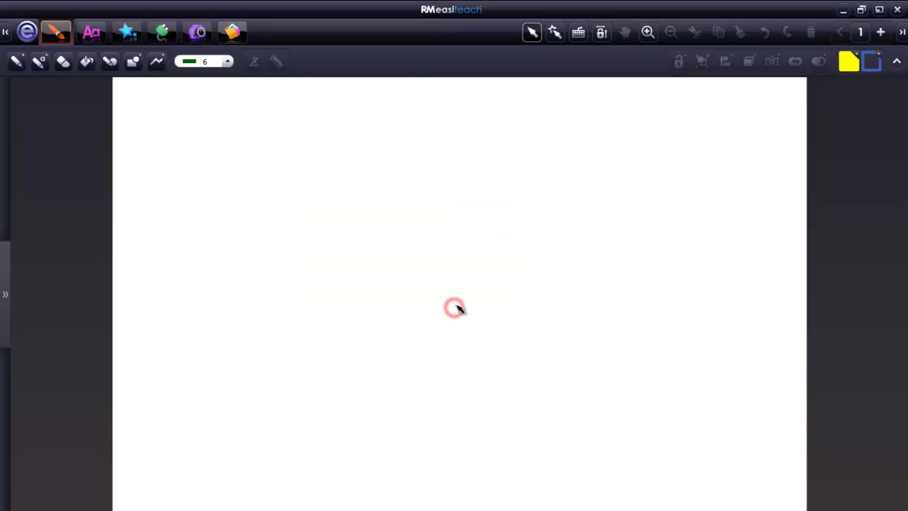
Open the Poem file from the My Easiteach folder to show the Alliteration number poem
{"action": "left_click", "coordinate": [27, 33]}
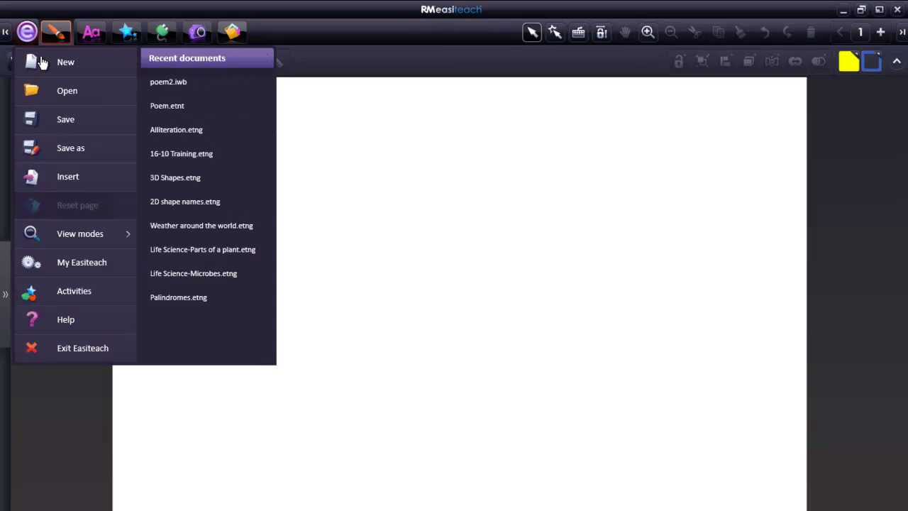
{"action": "left_click", "coordinate": [55, 95]}
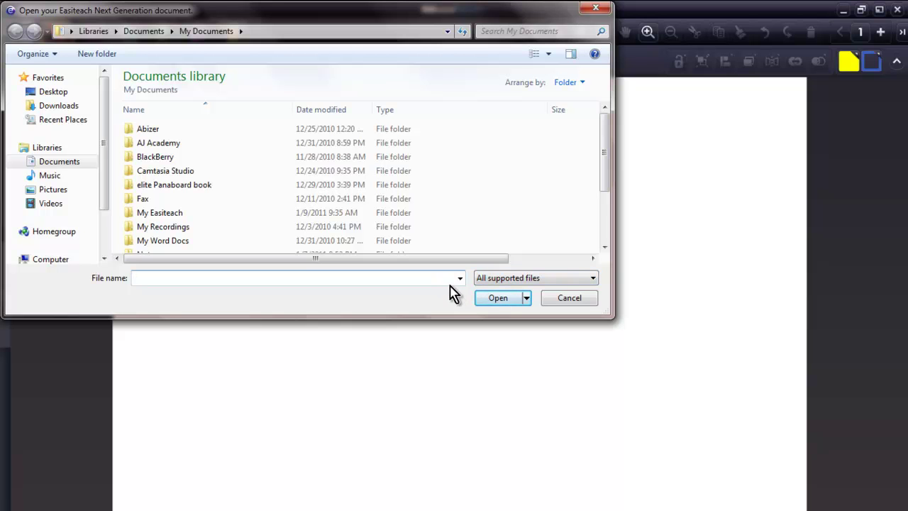
{"action": "left_click", "coordinate": [142, 218]}
{"action": "double_click", "coordinate": [142, 219]}
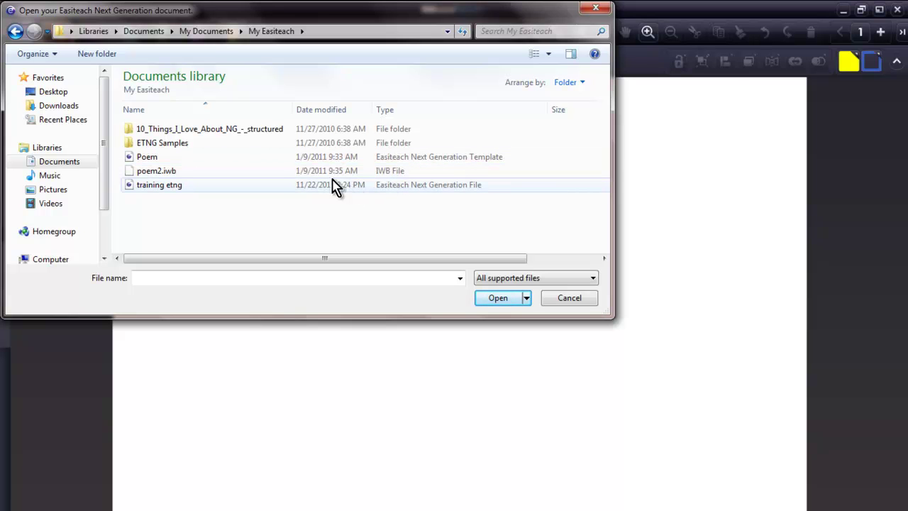
{"action": "left_click", "coordinate": [140, 164]}
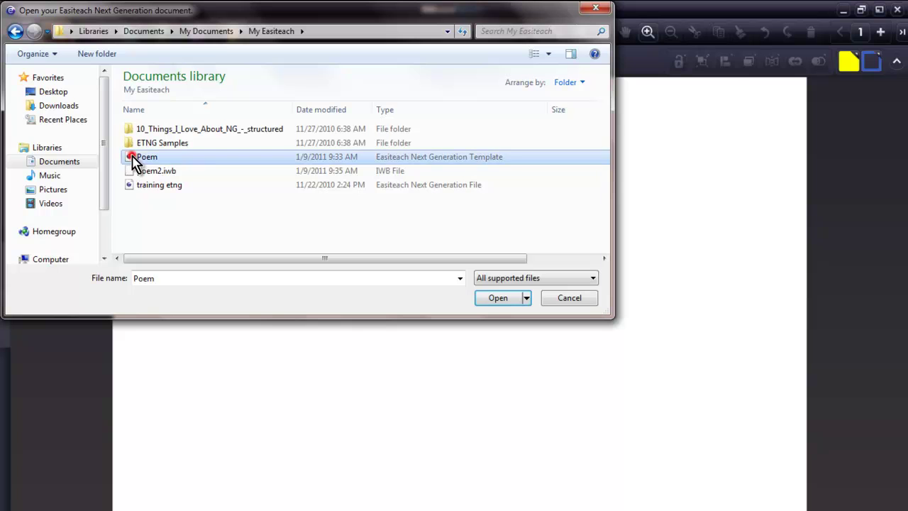
{"action": "left_click", "coordinate": [499, 302]}
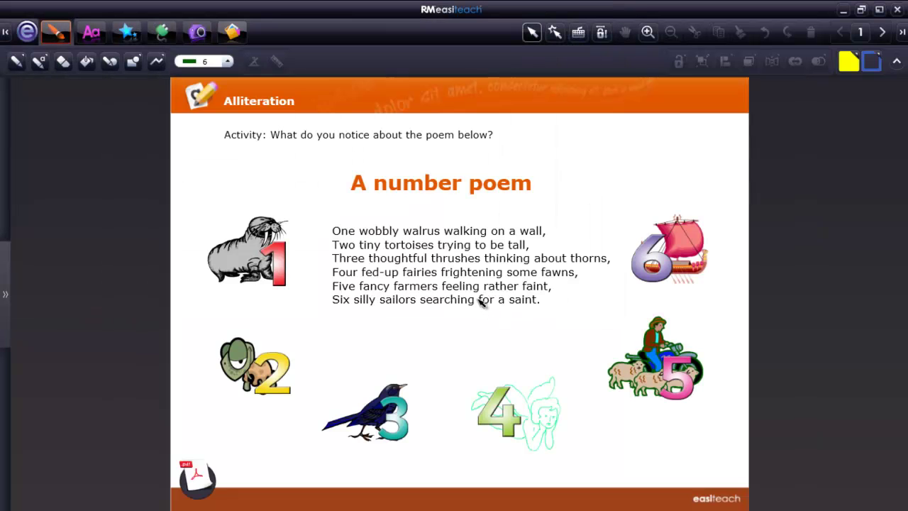
Save the document as 'poem' in Portable Document Format (*.pdf)
{"action": "left_click", "coordinate": [27, 34]}
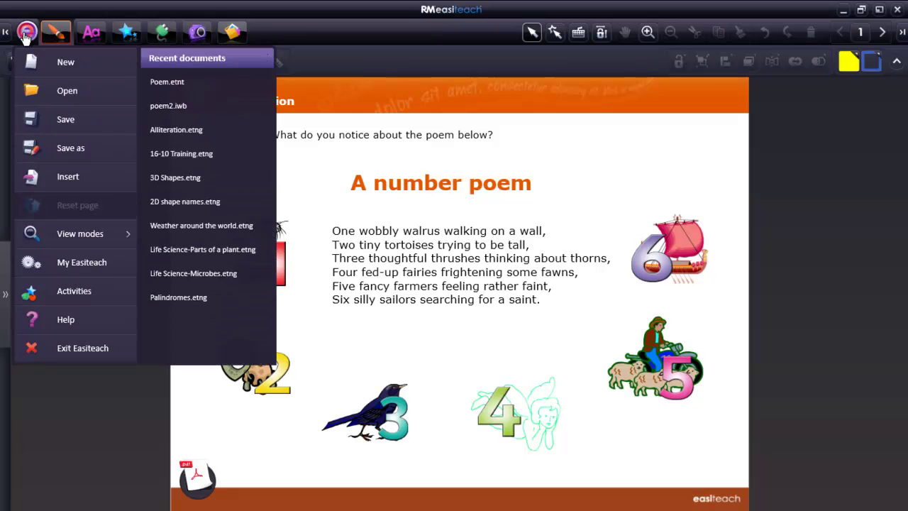
{"action": "left_click", "coordinate": [71, 148]}
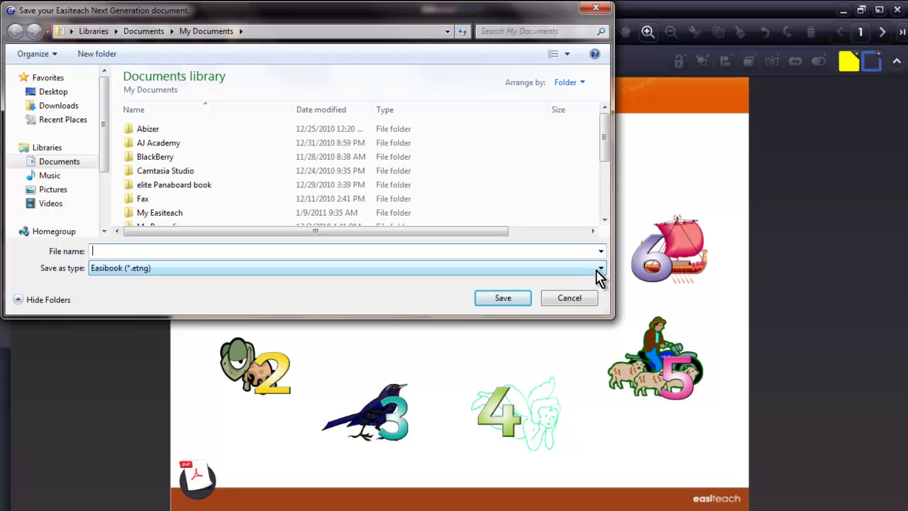
{"action": "left_click", "coordinate": [600, 272]}
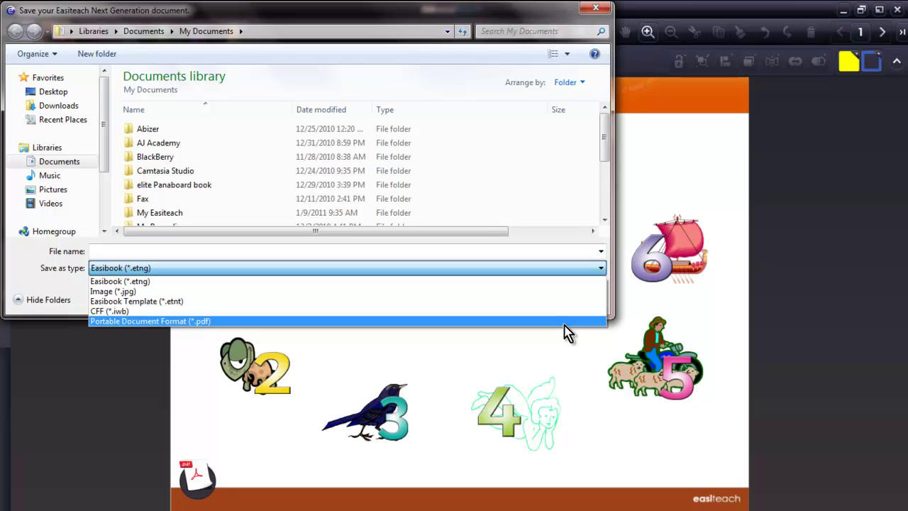
{"action": "left_click", "coordinate": [564, 330]}
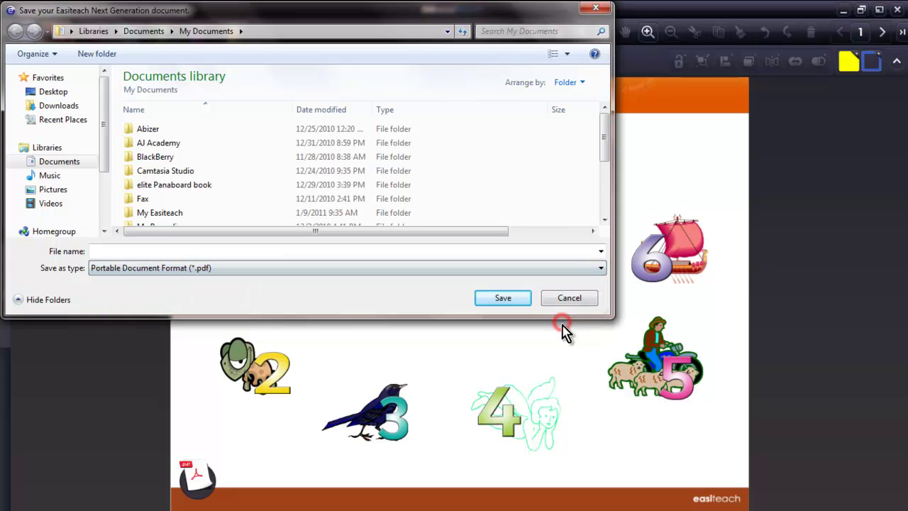
{"action": "left_click", "coordinate": [129, 250]}
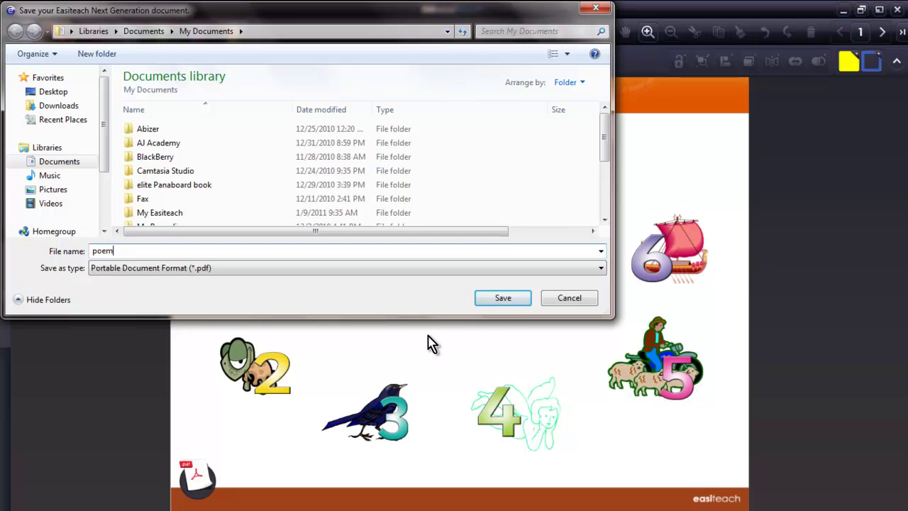
{"action": "left_click", "coordinate": [503, 301]}
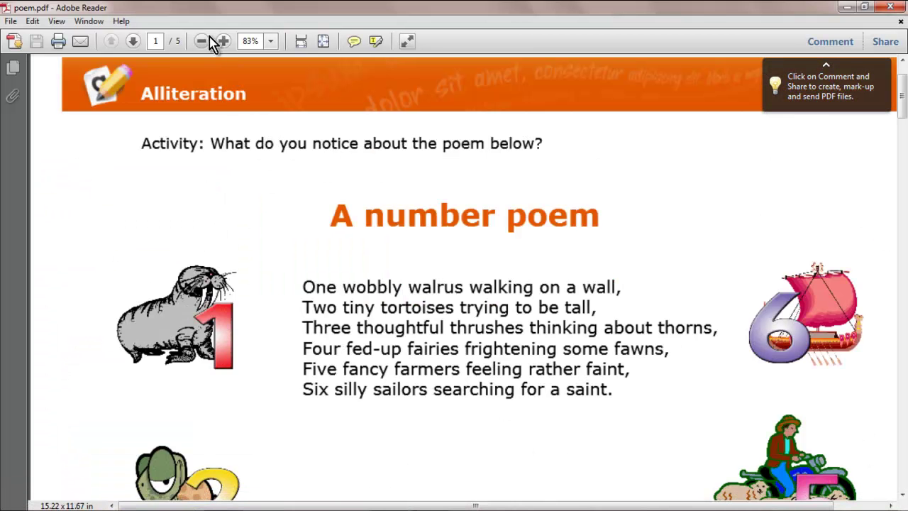
Zoom poem.pdf out three levels to fit the page, then page forward to page 4
{"action": "left_click", "coordinate": [202, 41]}
{"action": "left_click", "coordinate": [201, 41]}
{"action": "left_click", "coordinate": [202, 41]}
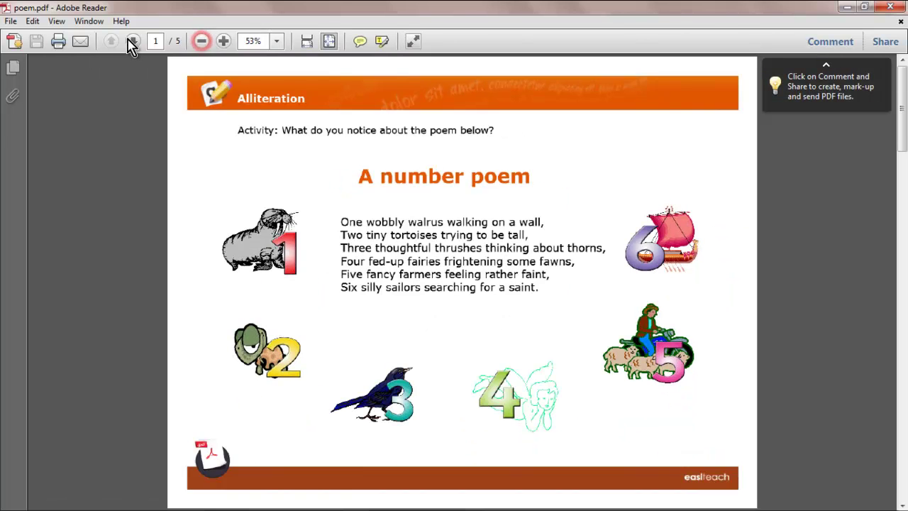
{"action": "left_click", "coordinate": [132, 41]}
{"action": "left_click", "coordinate": [132, 41]}
{"action": "left_click", "coordinate": [132, 41]}
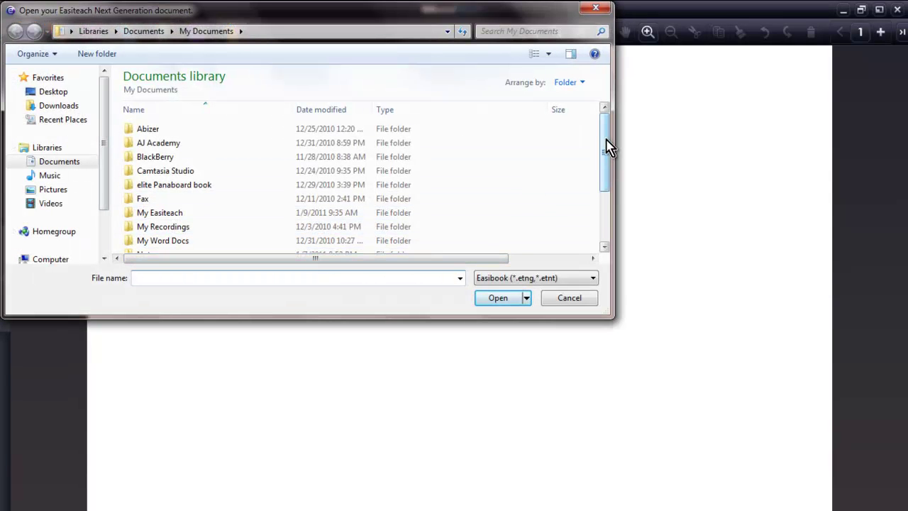
Insert the Poem file from My Easiteach after the blank first page
{"action": "double_click", "coordinate": [128, 213]}
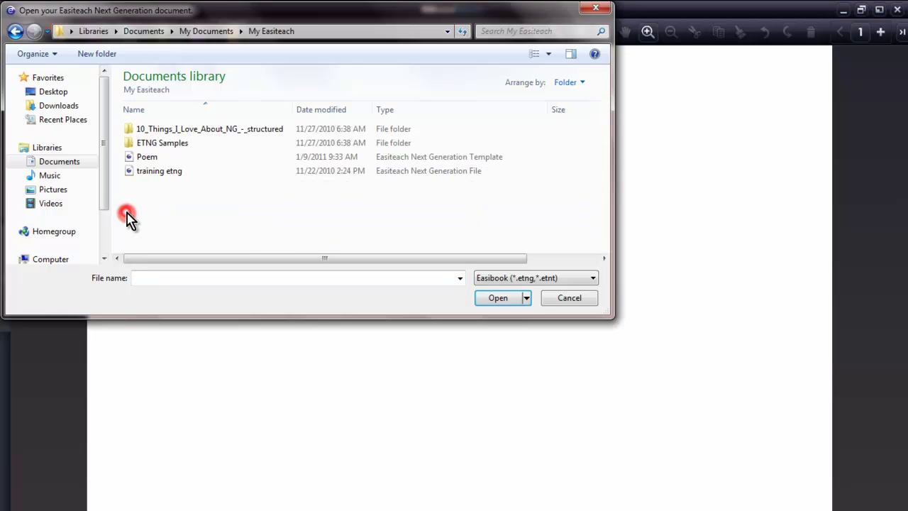
{"action": "left_click", "coordinate": [136, 156]}
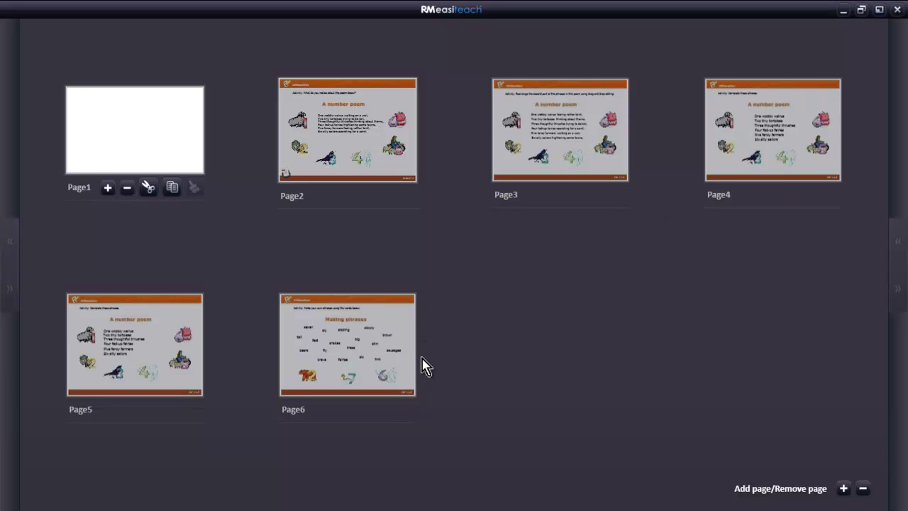
Reset page 2 to remove the red handwritten letters from the number poem
{"action": "left_click", "coordinate": [176, 161]}
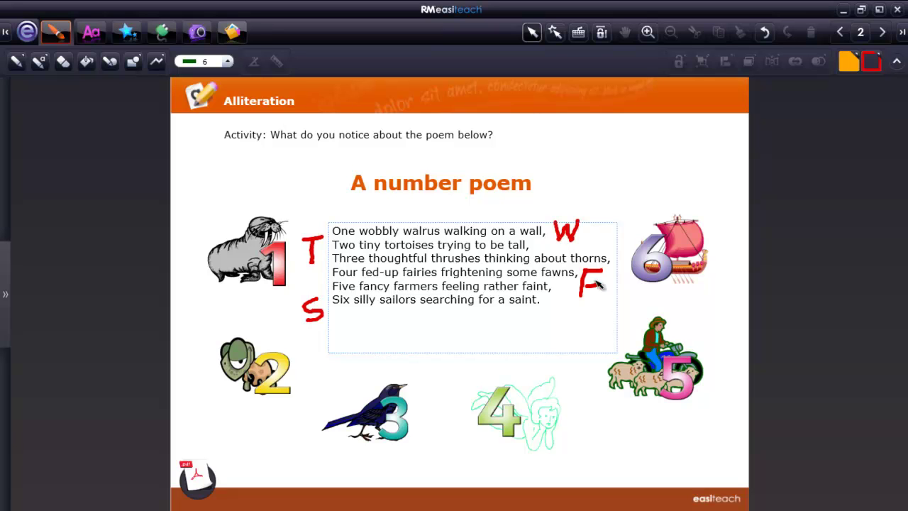
{"action": "left_click", "coordinate": [28, 33]}
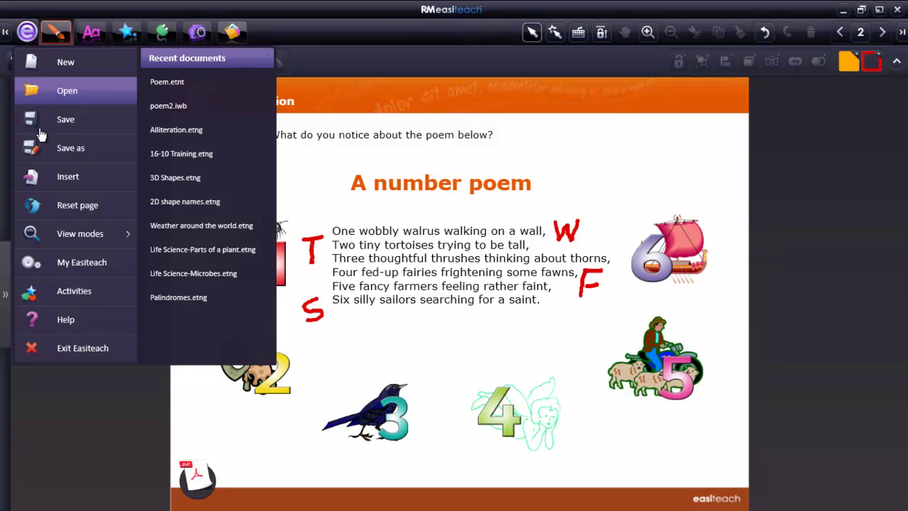
{"action": "left_click", "coordinate": [72, 206]}
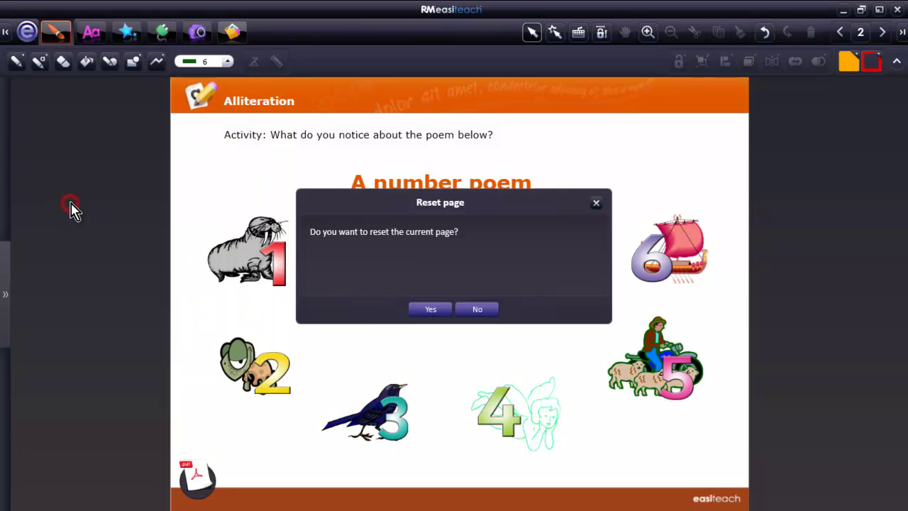
{"action": "left_click", "coordinate": [431, 312]}
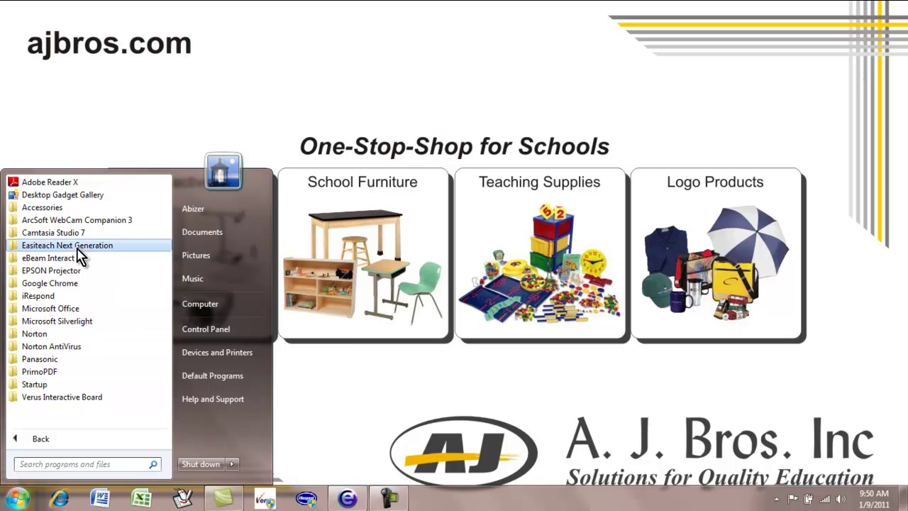
Launch Easiteach Next Generation again from its All Programs folder
{"action": "left_click", "coordinate": [75, 245]}
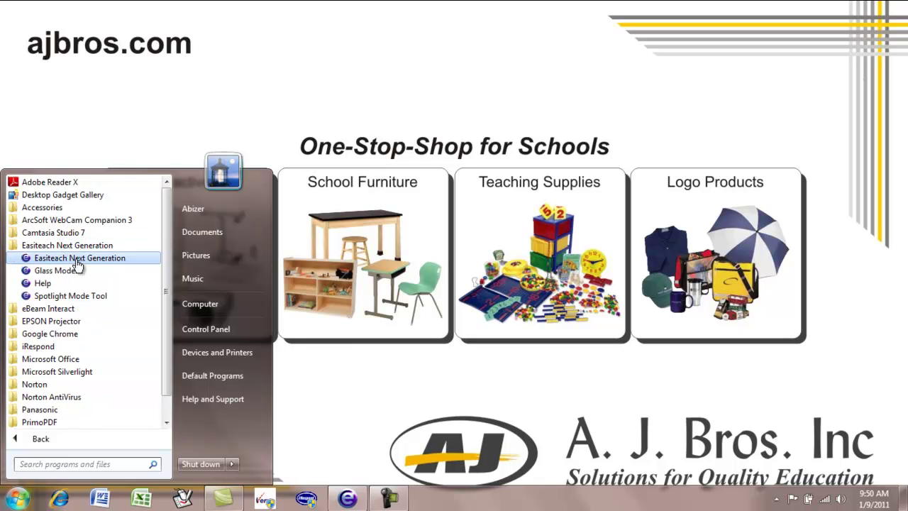
{"action": "left_click", "coordinate": [77, 260]}
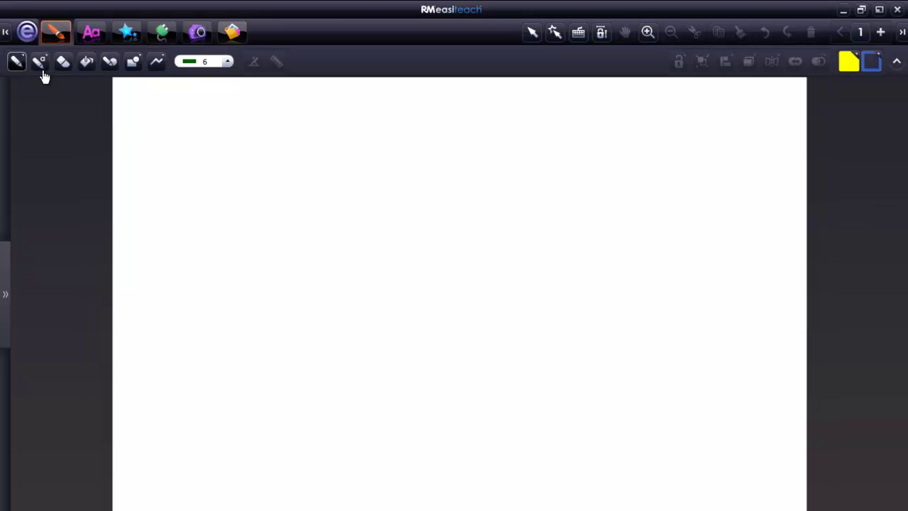
Draw a blue B on the second window's page and bring that window forward
{"action": "mouse_move", "coordinate": [336, 164]}
{"action": "left_mouse_down"}
{"action": "mouse_move", "coordinate": [354, 142]}
{"action": "mouse_move", "coordinate": [385, 192]}
{"action": "mouse_move", "coordinate": [342, 219]}
{"action": "left_mouse_up"}
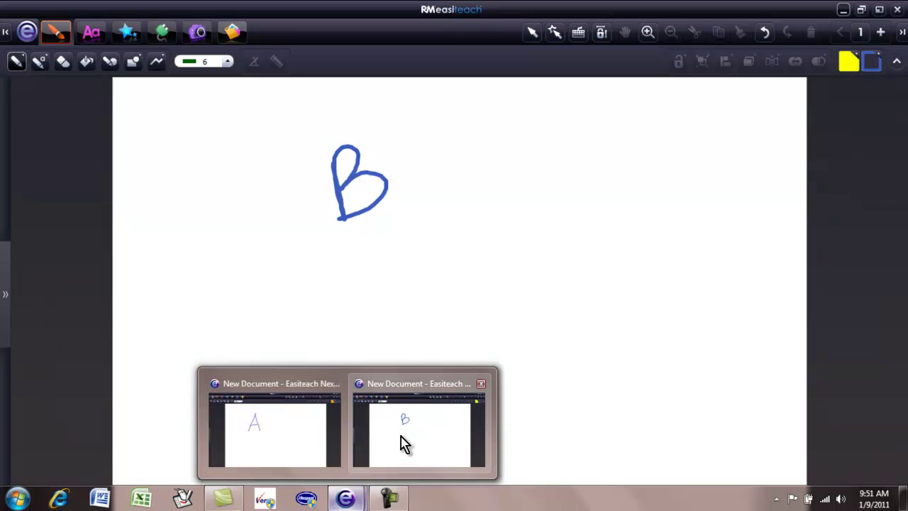
{"action": "mouse_move", "coordinate": [312, 446]}
{"action": "mouse_move", "coordinate": [390, 445]}
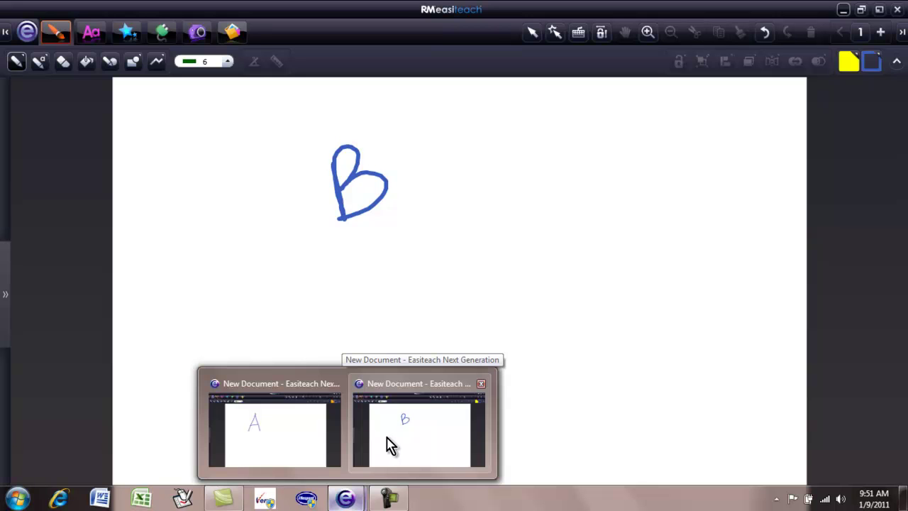
{"action": "left_click", "coordinate": [389, 445]}
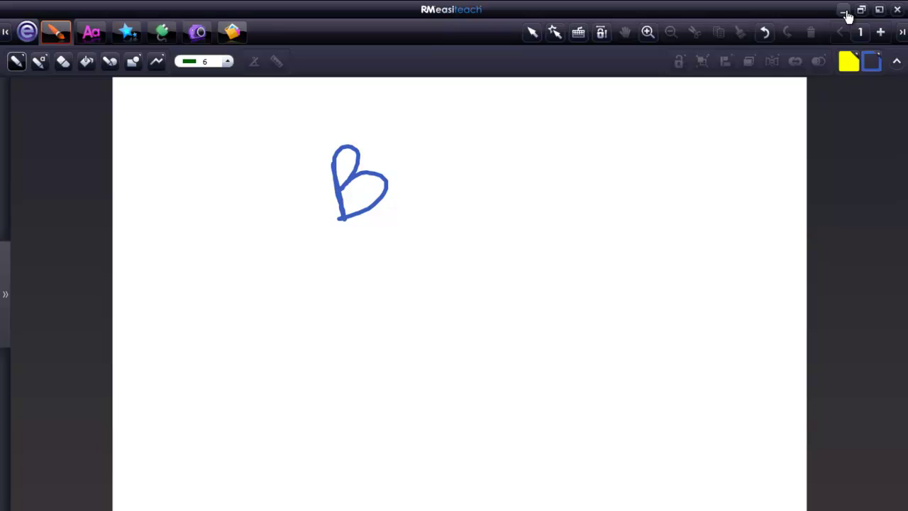
{"action": "left_click", "coordinate": [602, 378]}
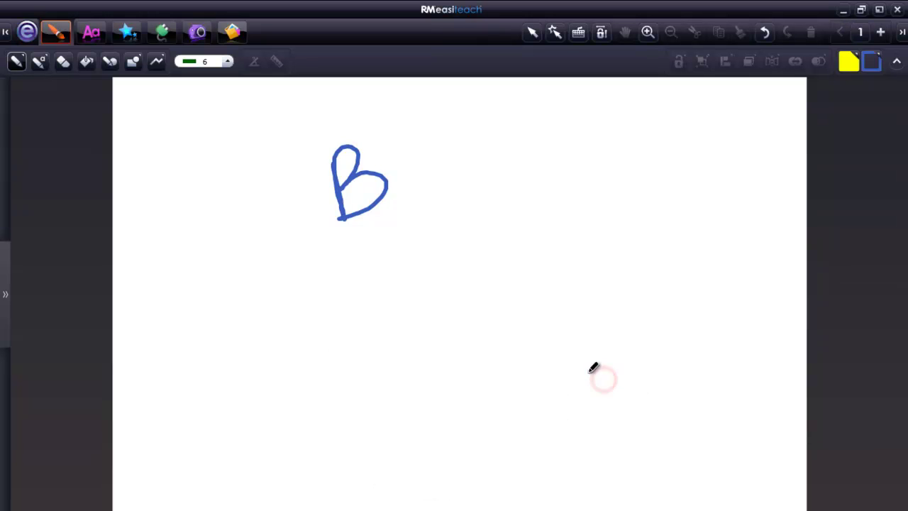
{"action": "left_click", "coordinate": [27, 32]}
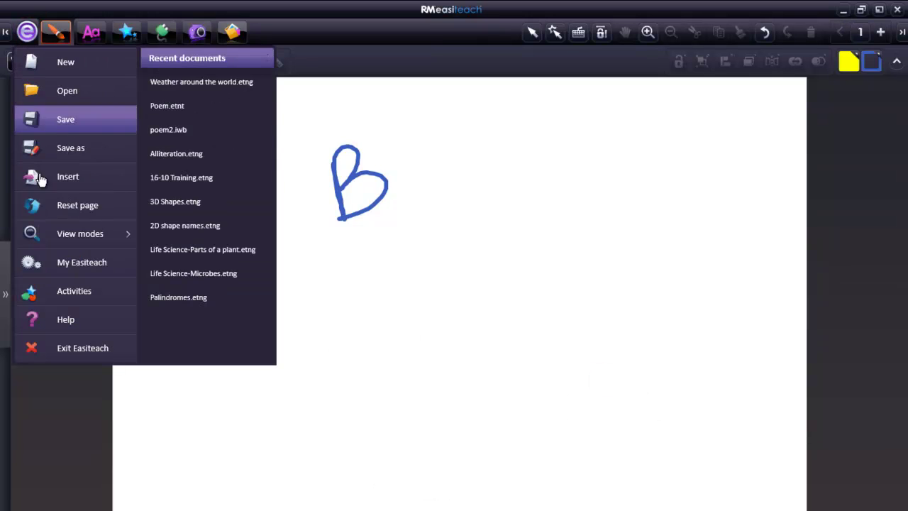